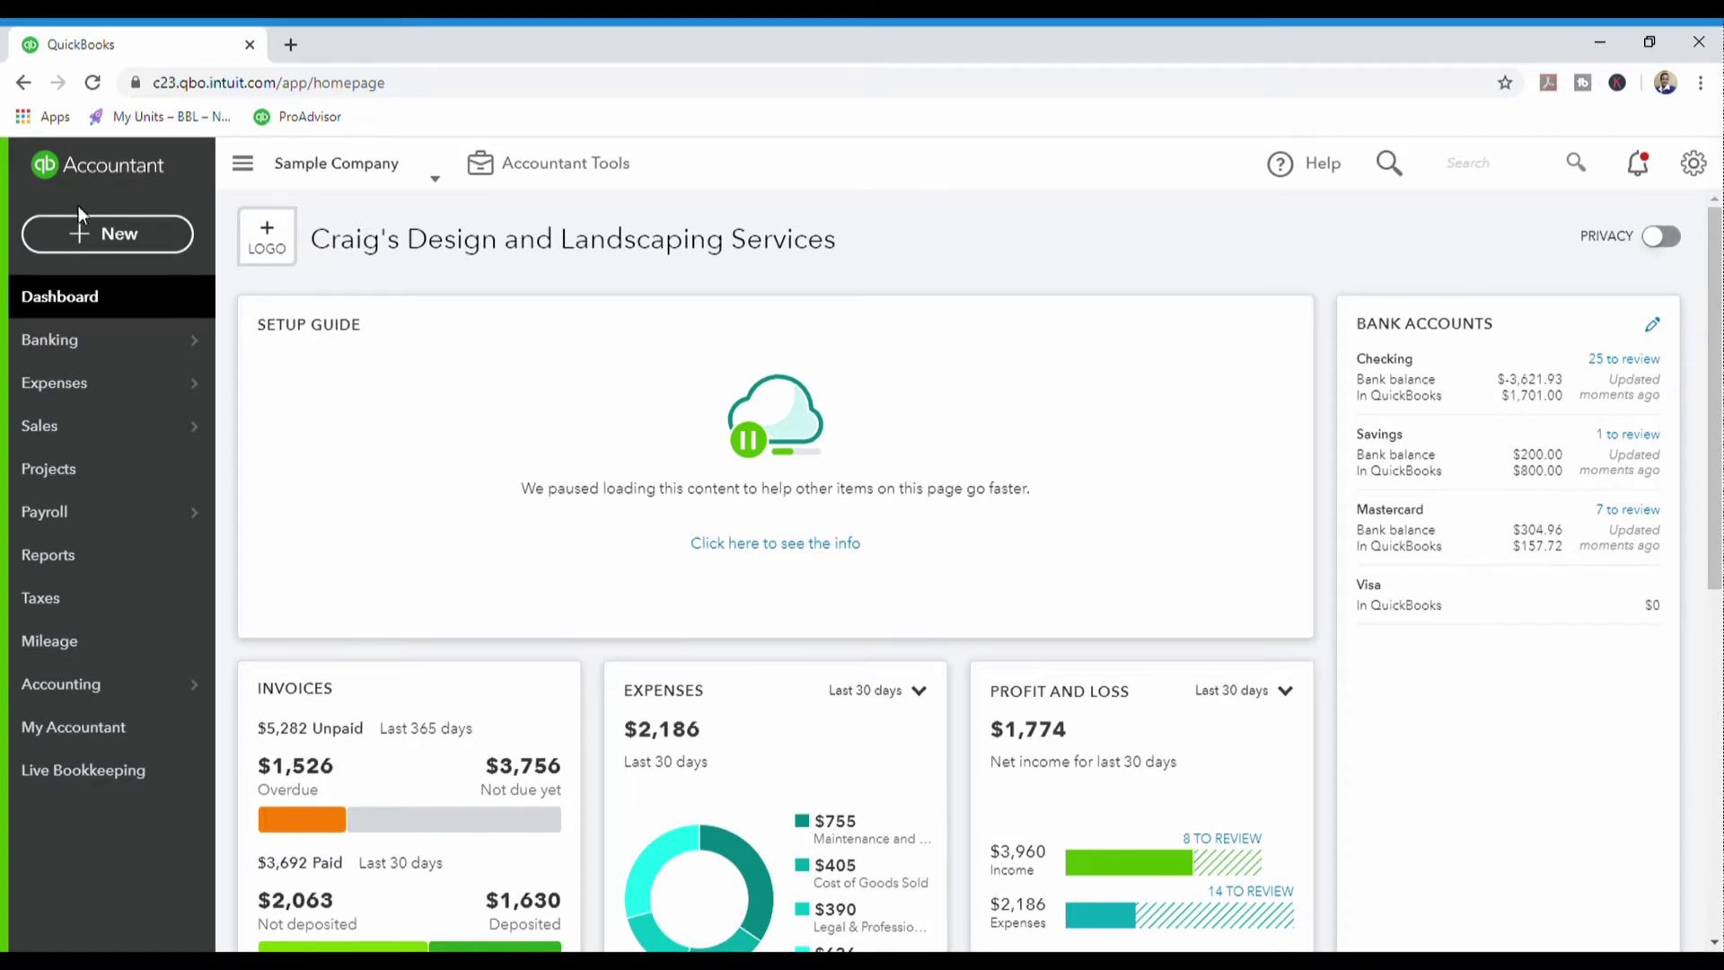
Start a new Transfer form from the + New menu's Other section.
click(80, 231)
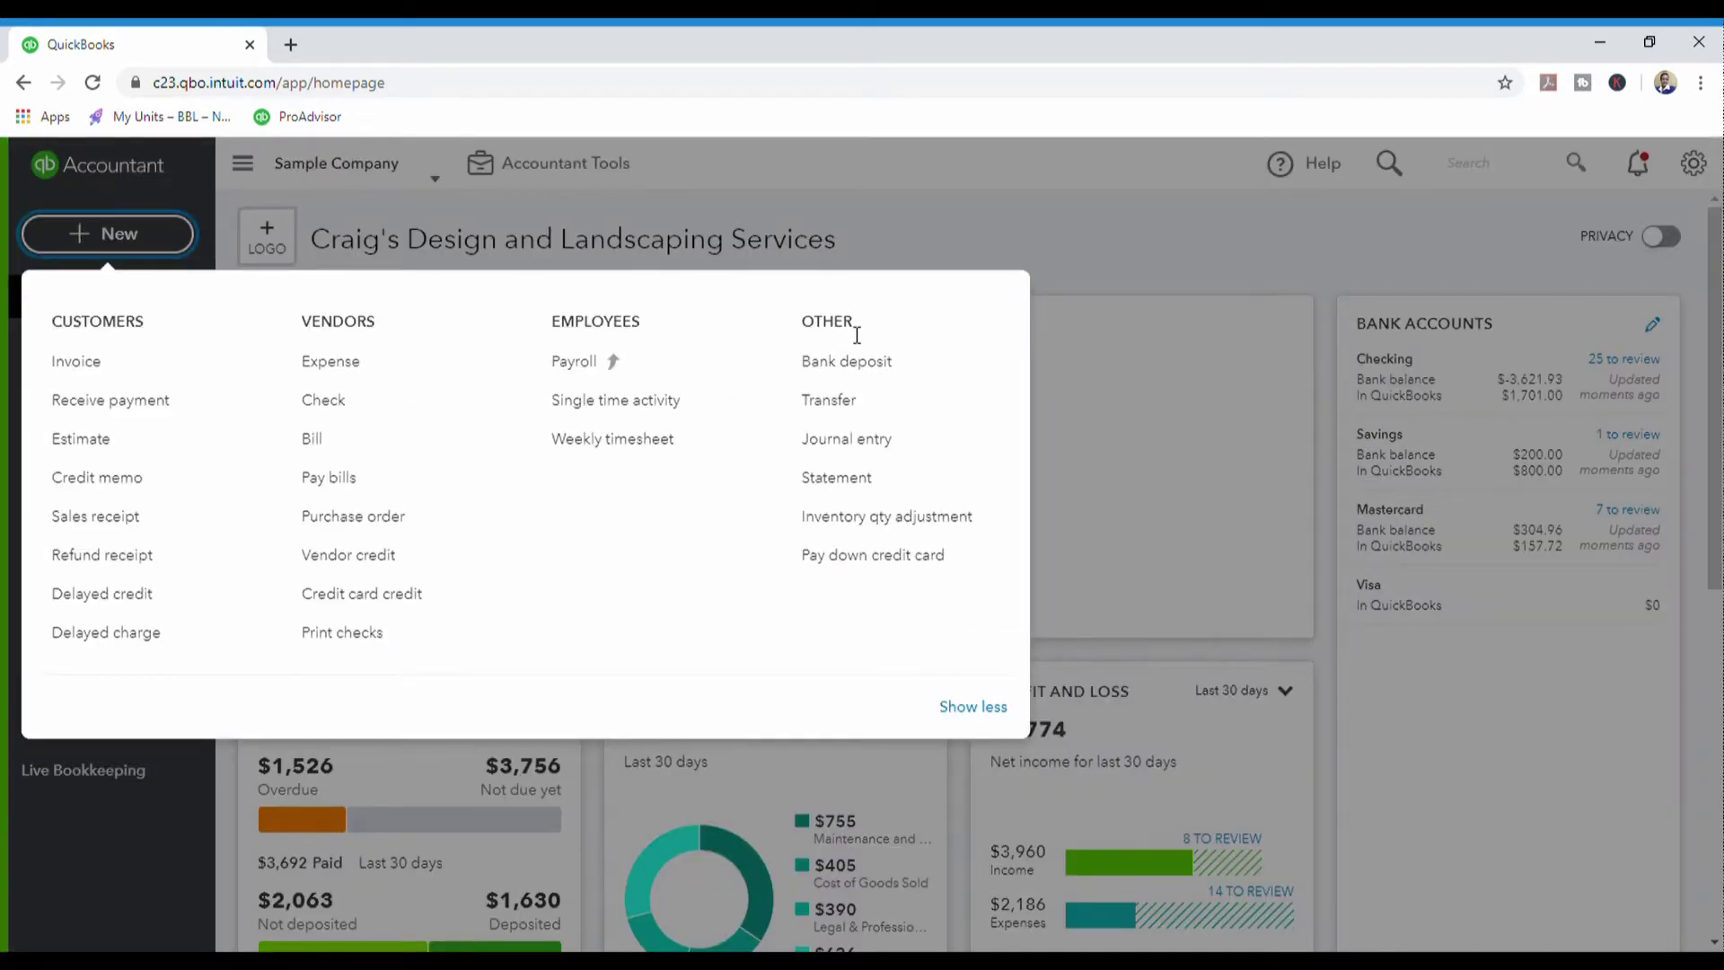
click(846, 408)
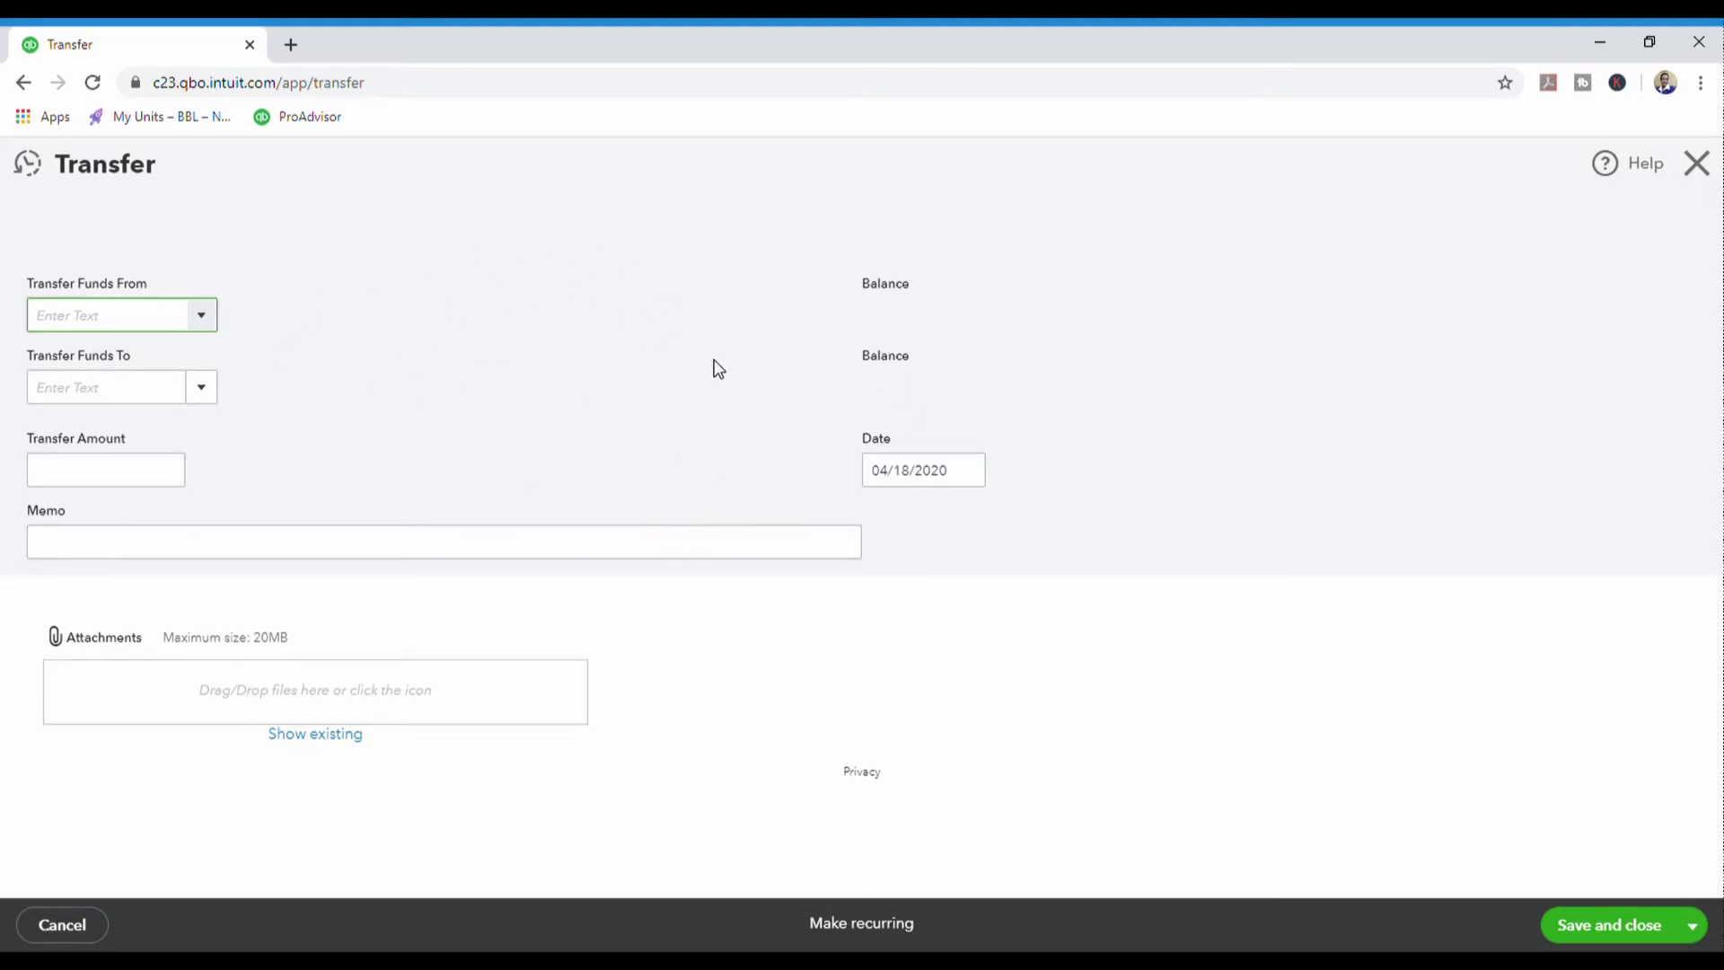
Set the transfer to go from Checking to Mastercard.
click(204, 318)
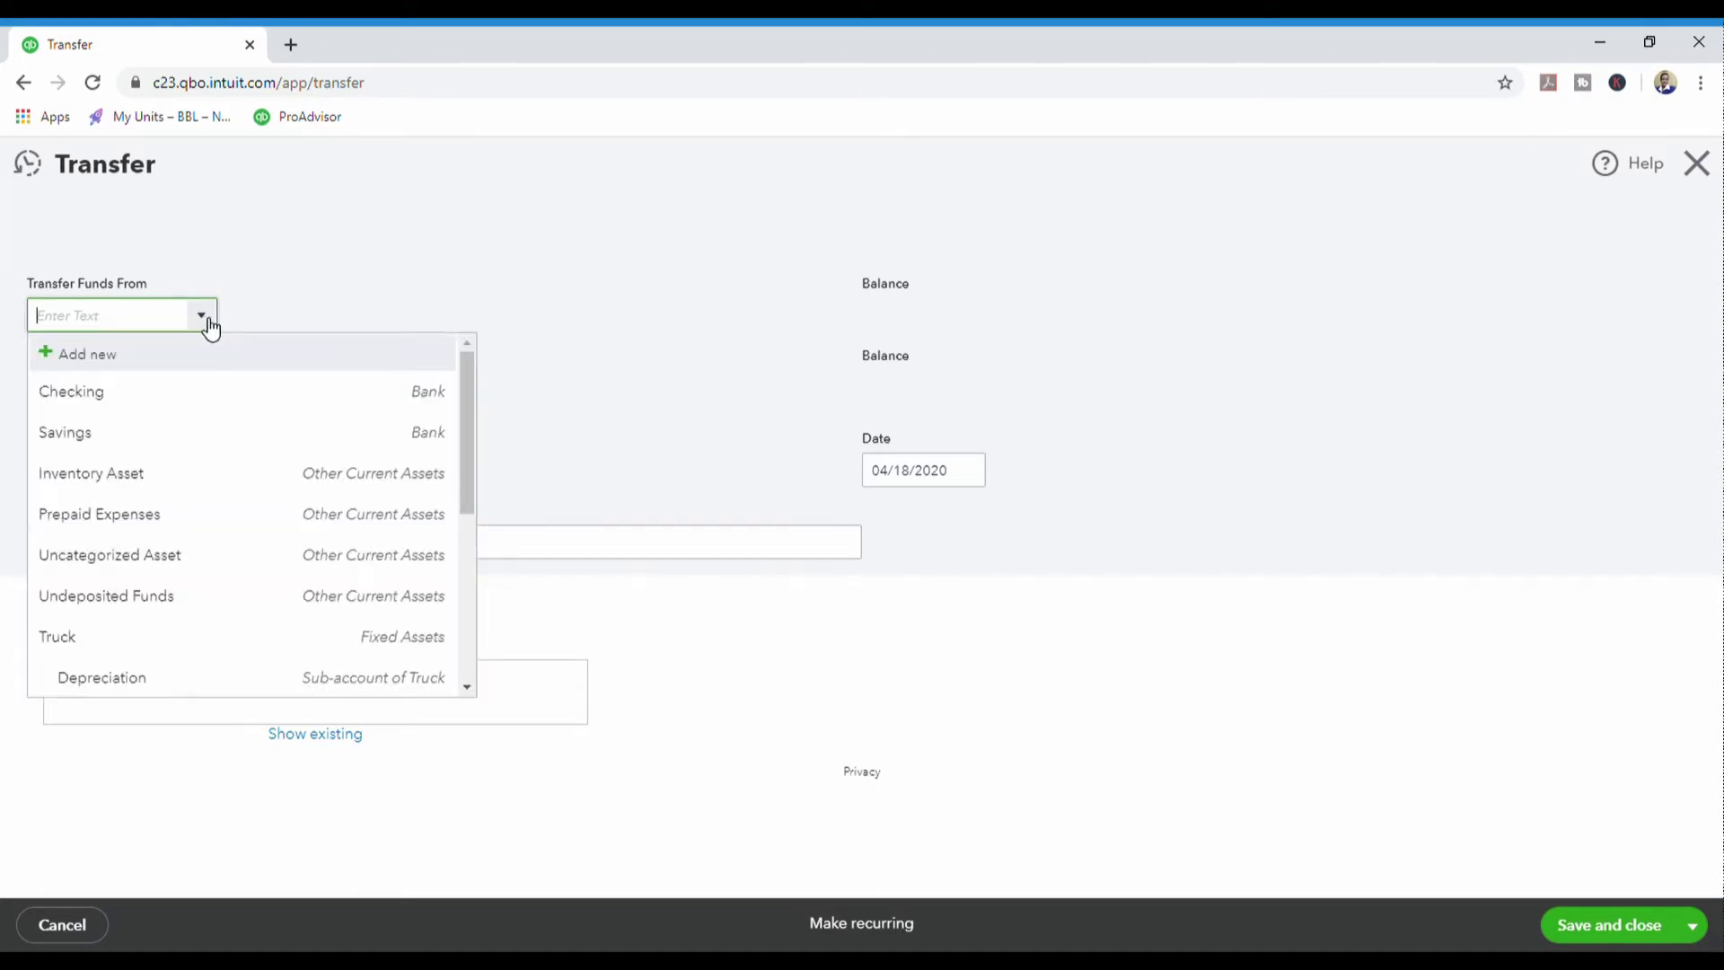
click(175, 391)
click(202, 389)
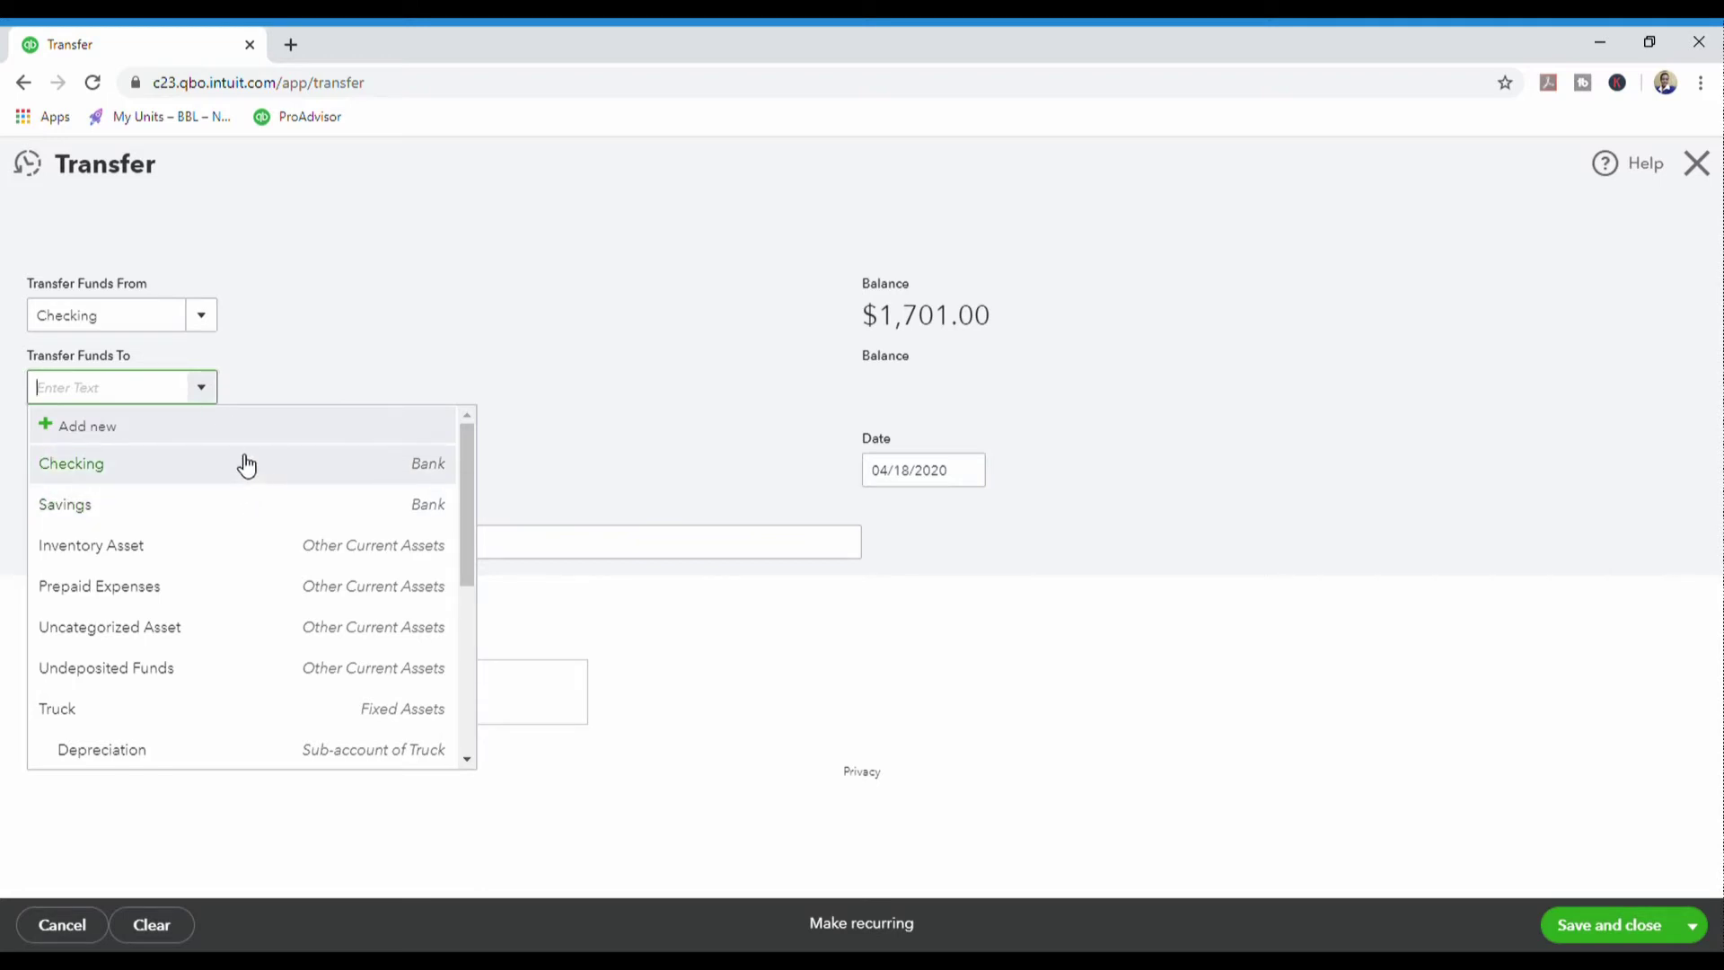
text(--)
key(BackSpace)
key(BackSpace)
text(cking)
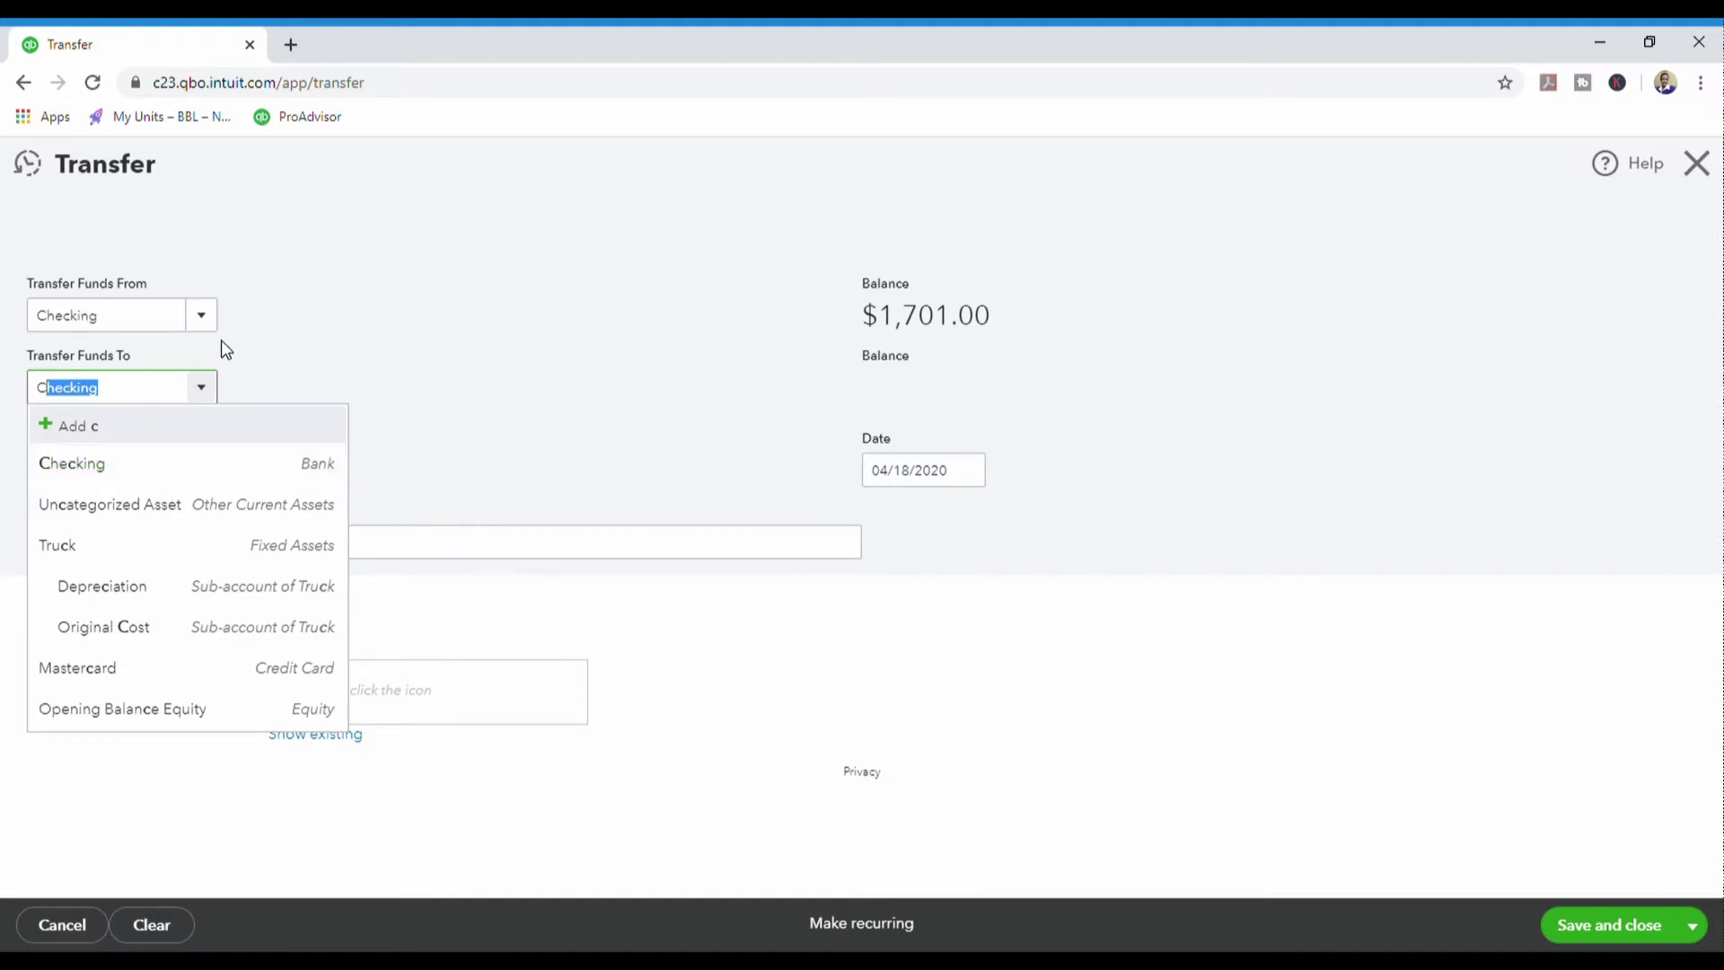
click(148, 669)
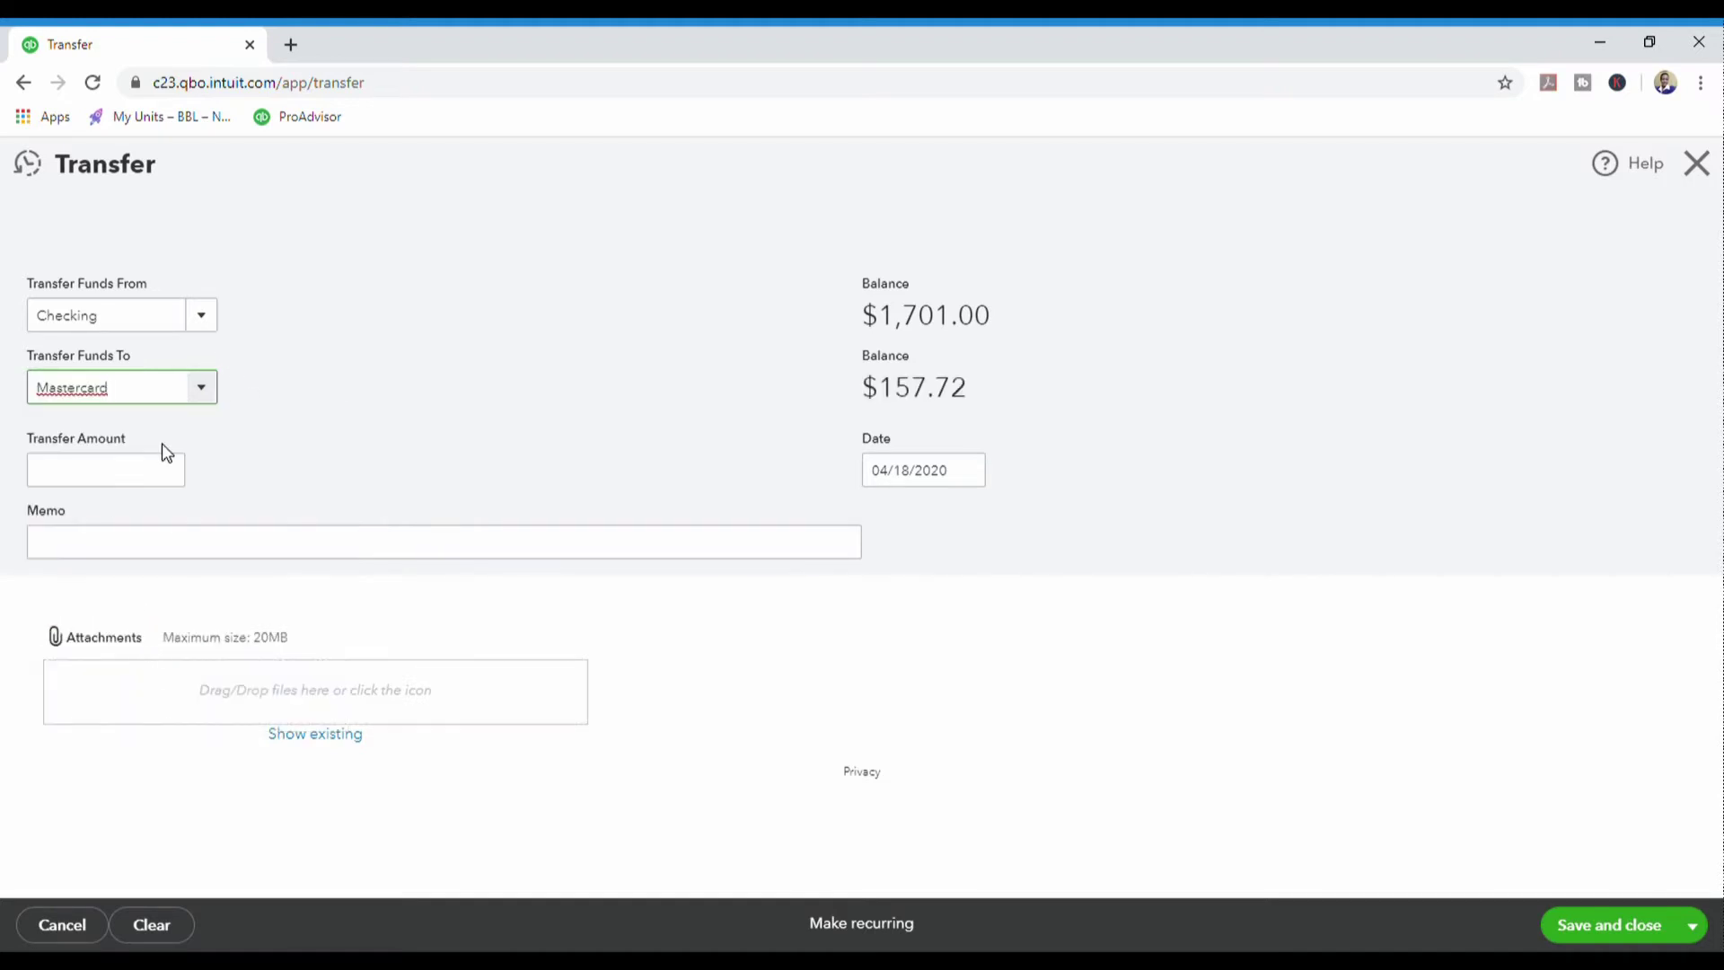
Enter amount 500.00 and memo 'credit card payment', then save and close the transfer.
click(149, 469)
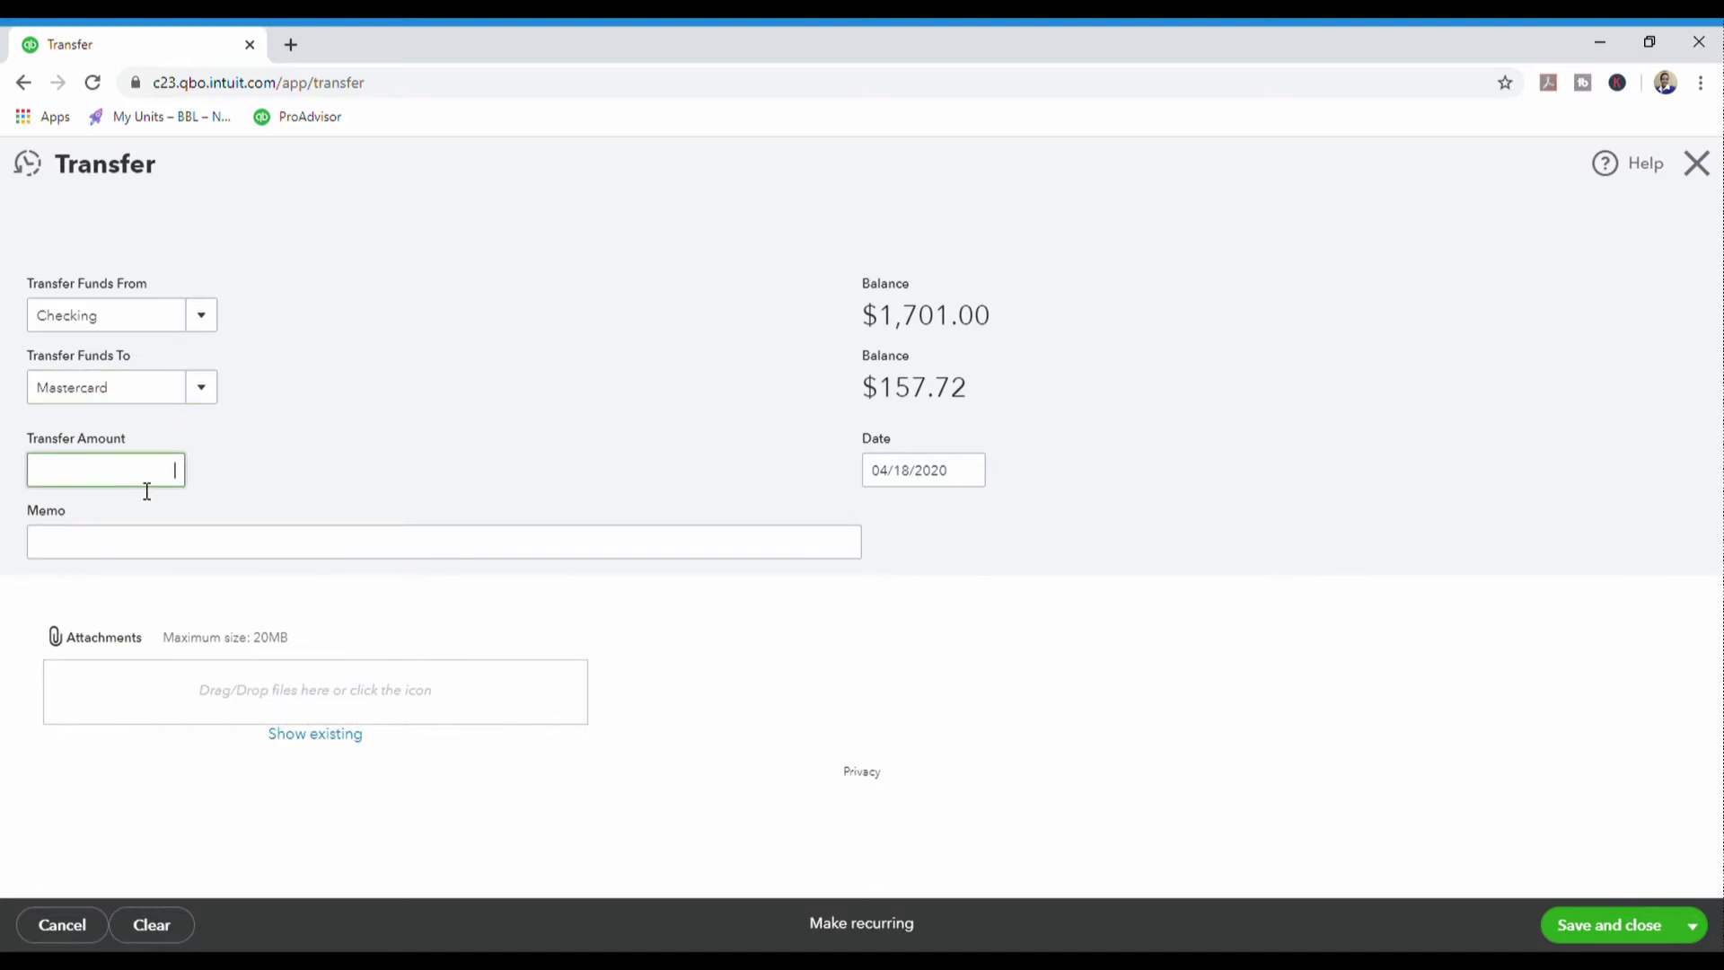
text(500.00)
key(Tab)
click(158, 544)
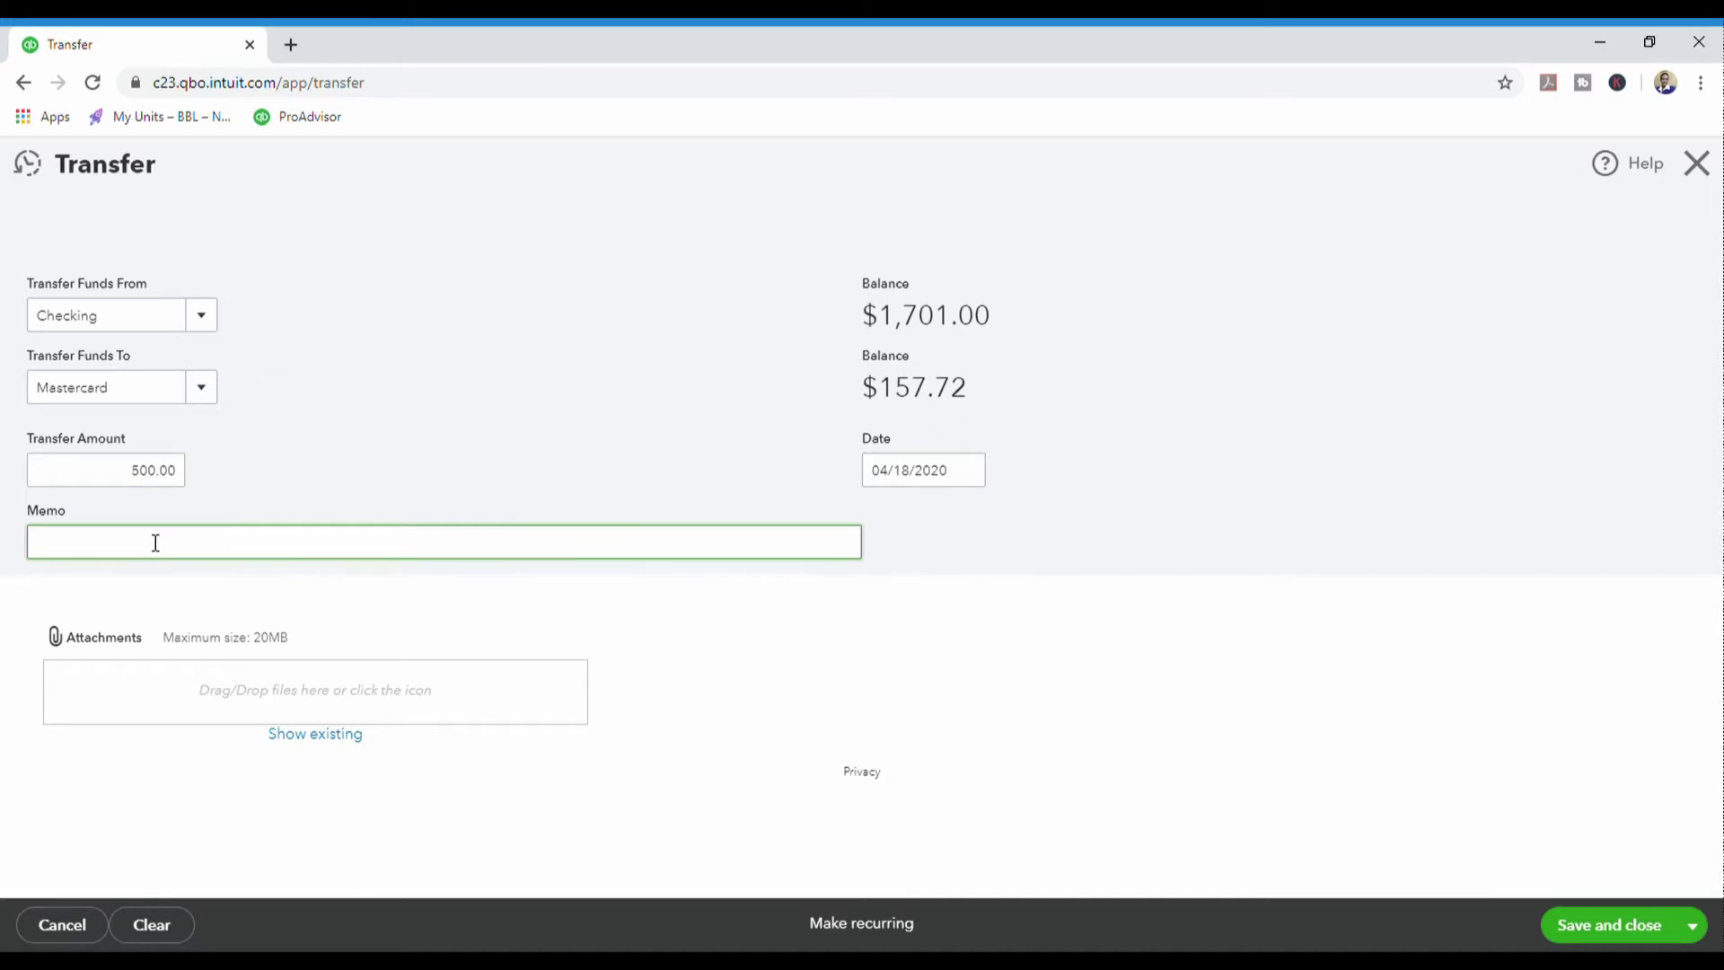
text(credit )
text(card payment)
click(1610, 924)
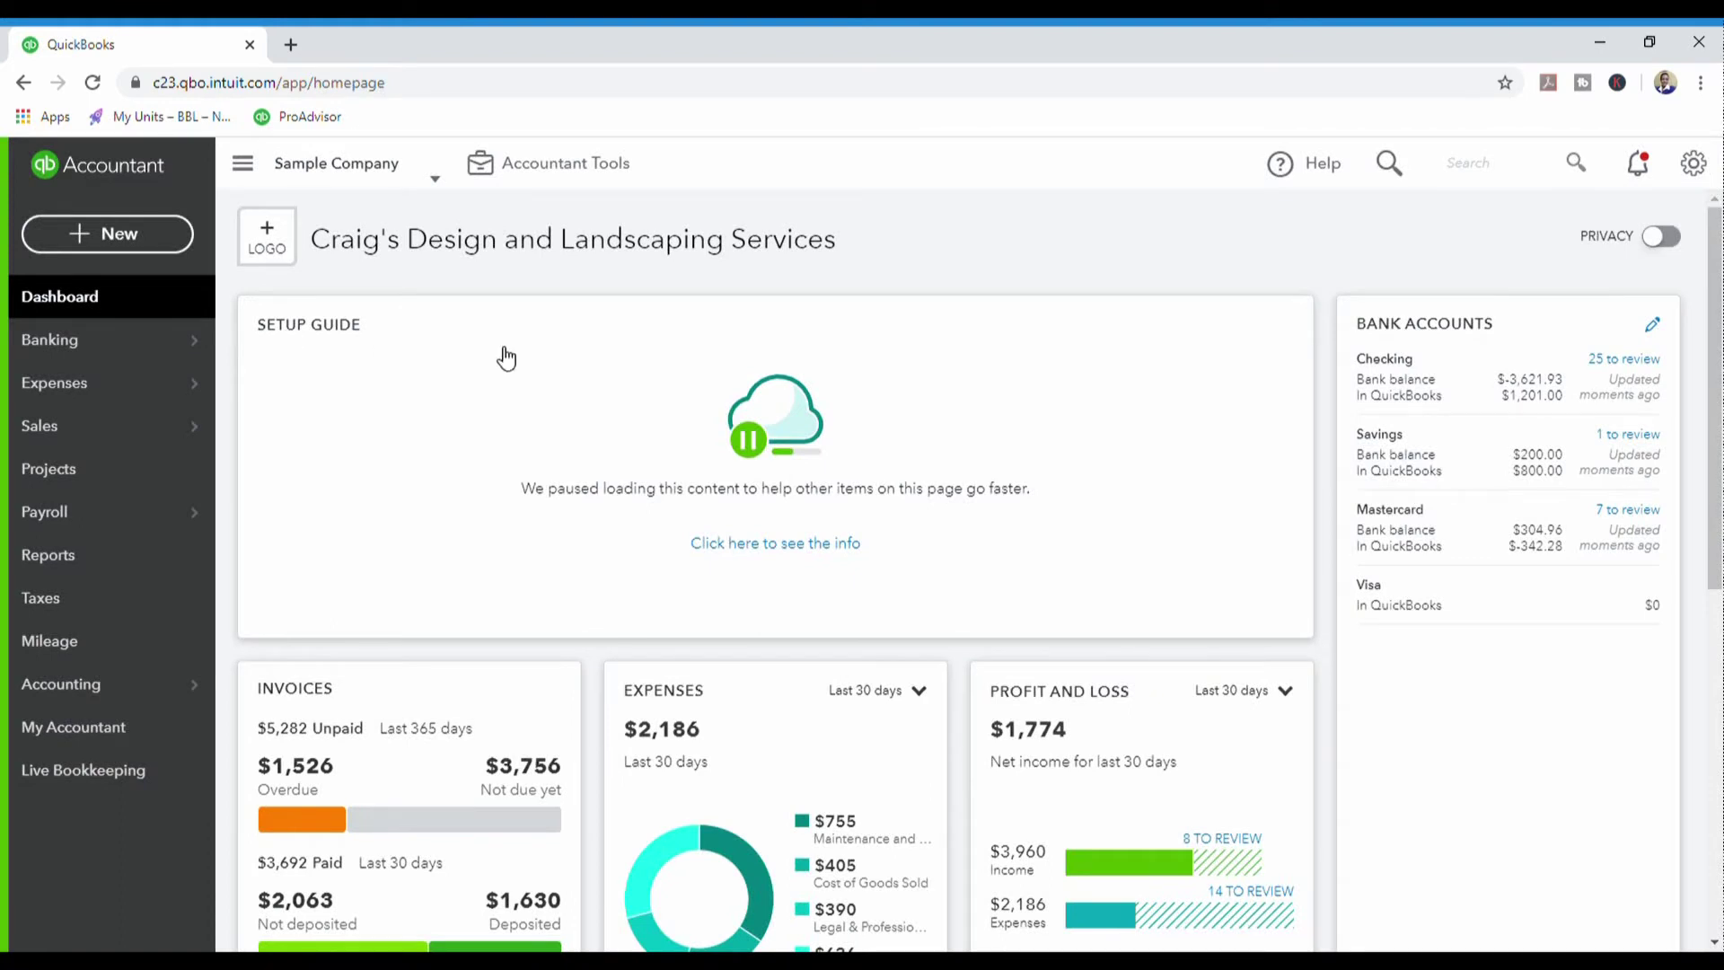
In Banking, expand the Travis Waldron $103.55 transaction in the For Review list.
click(270, 337)
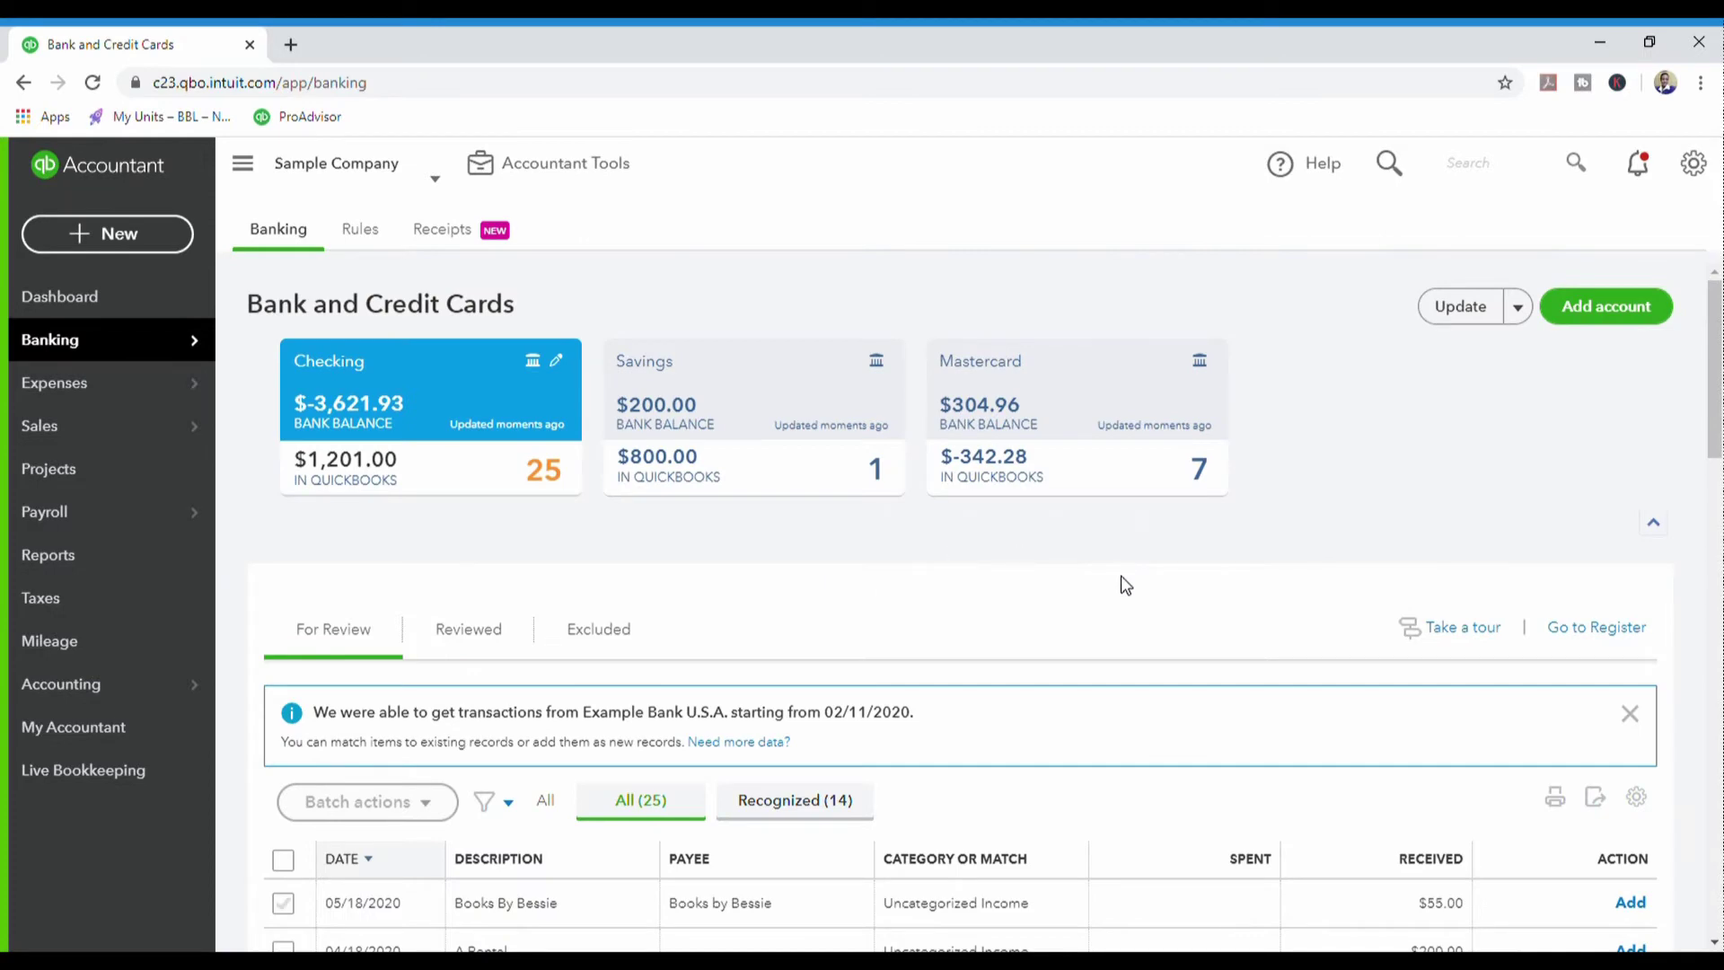
scroll(862, 652, down, 5)
scroll(862, 653, up, 2)
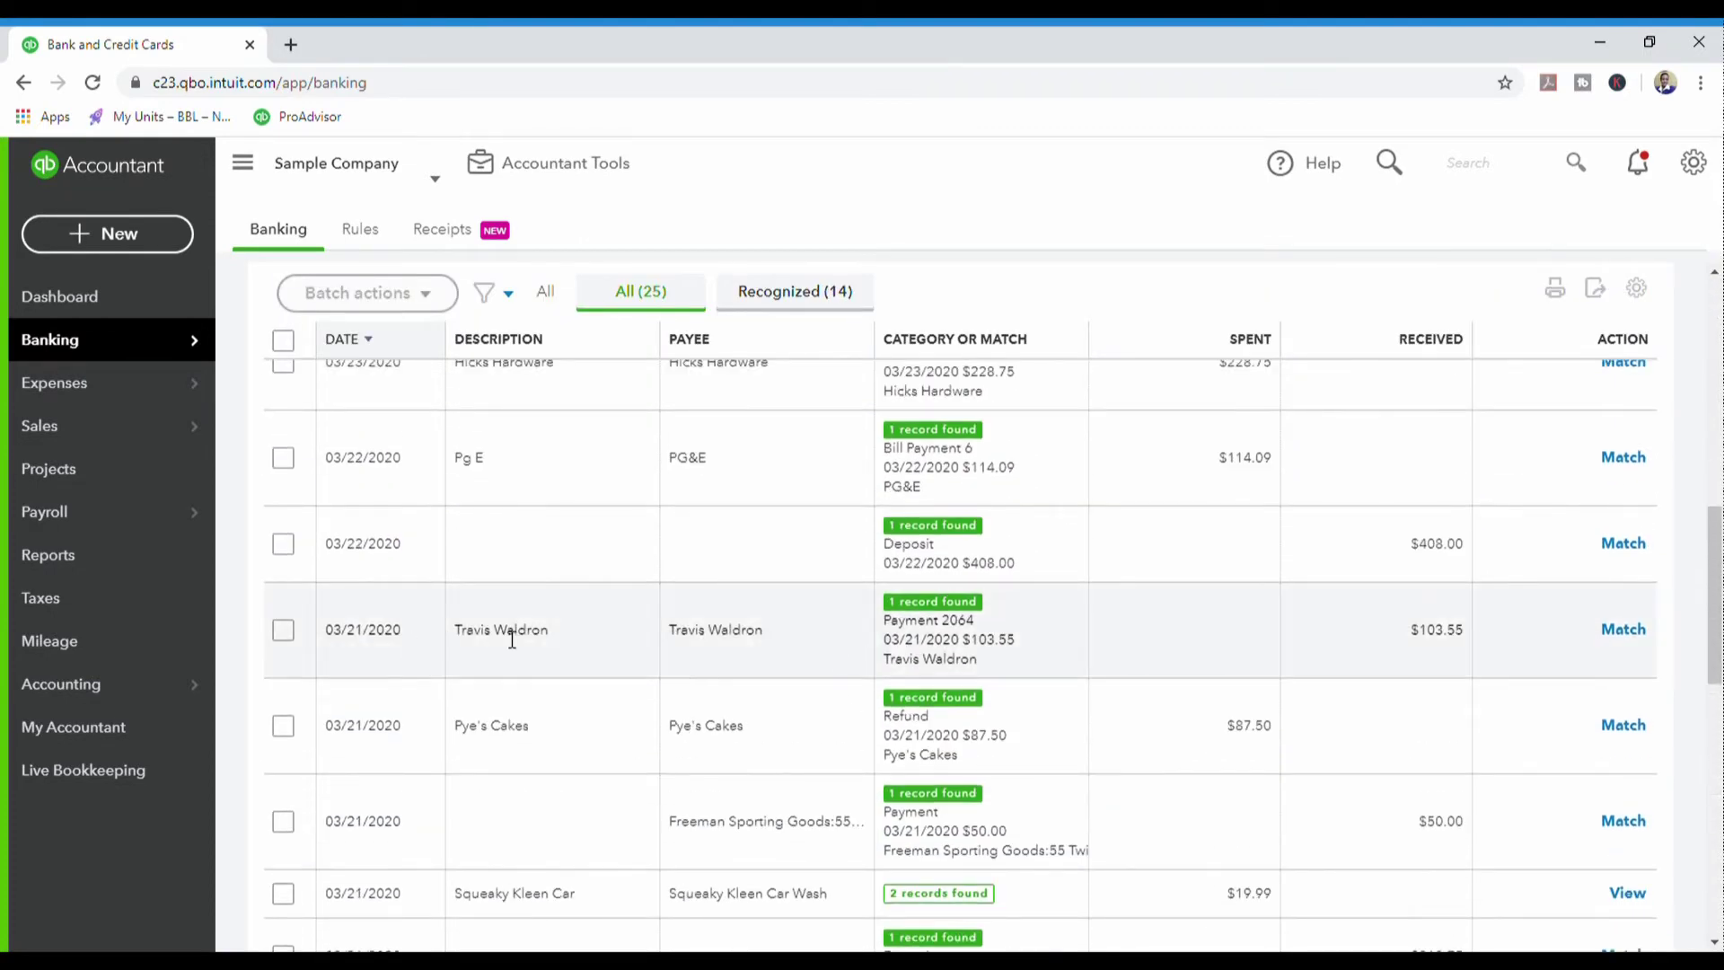
scroll(510, 642, up, 1)
scroll(509, 642, up, 2)
scroll(510, 641, down, 3)
click(534, 638)
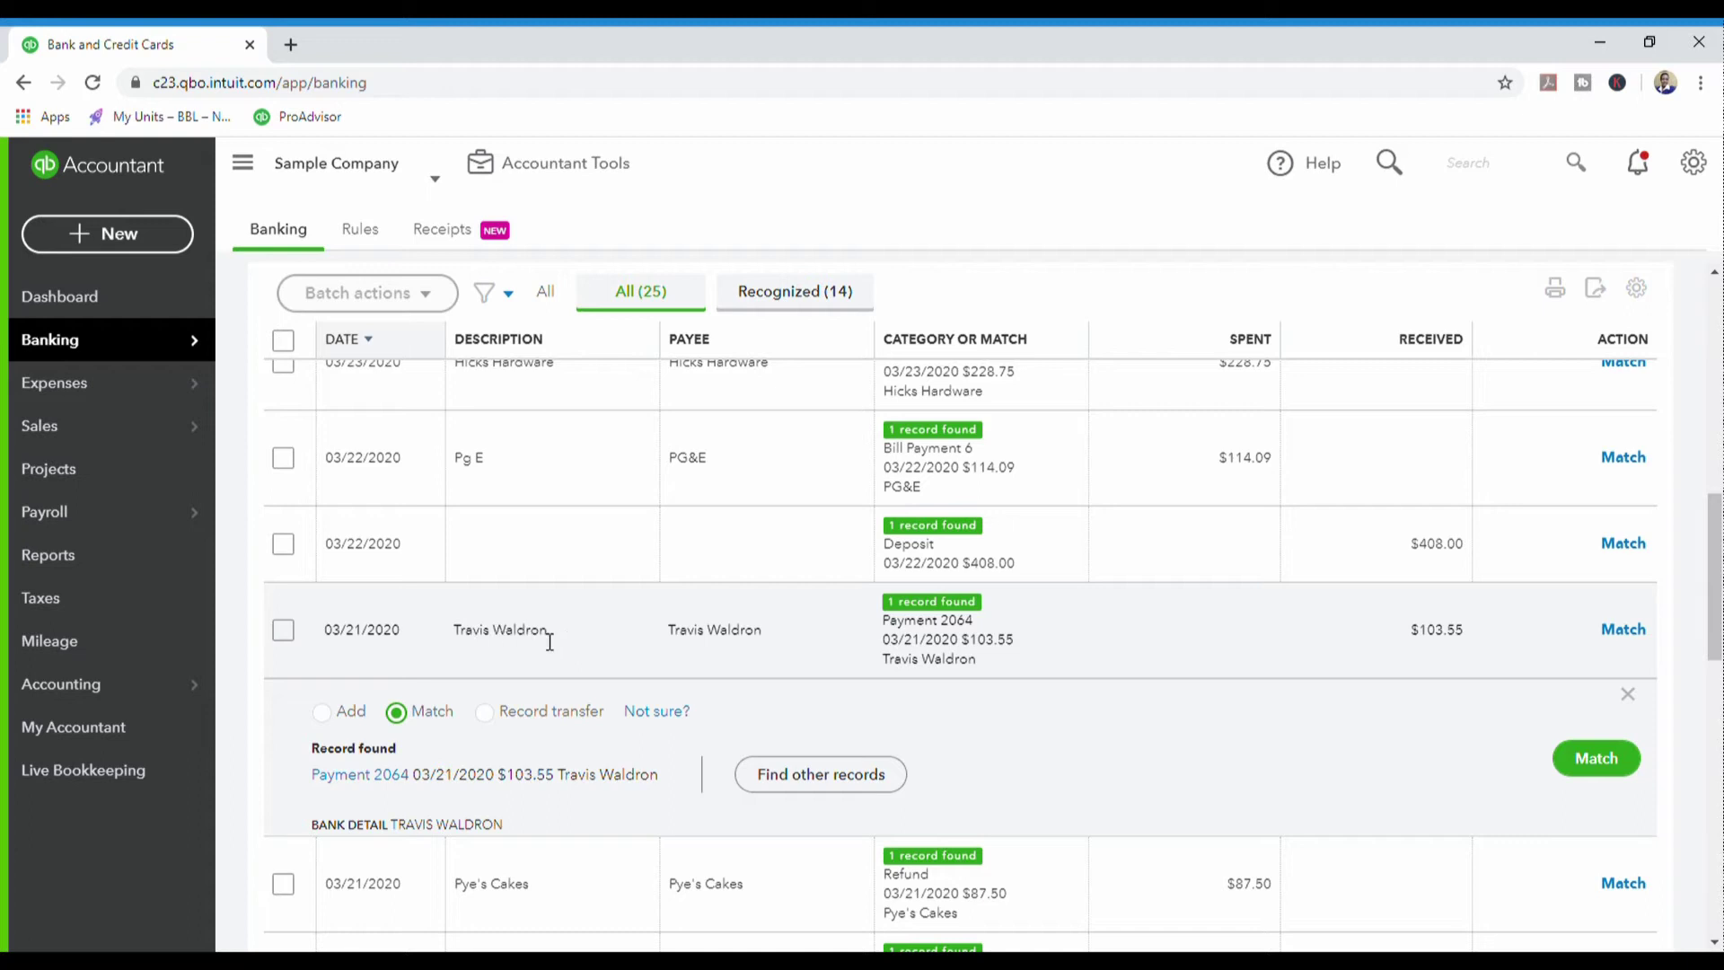
Choose Record transfer for the Travis Waldron $103.55 transaction.
click(485, 712)
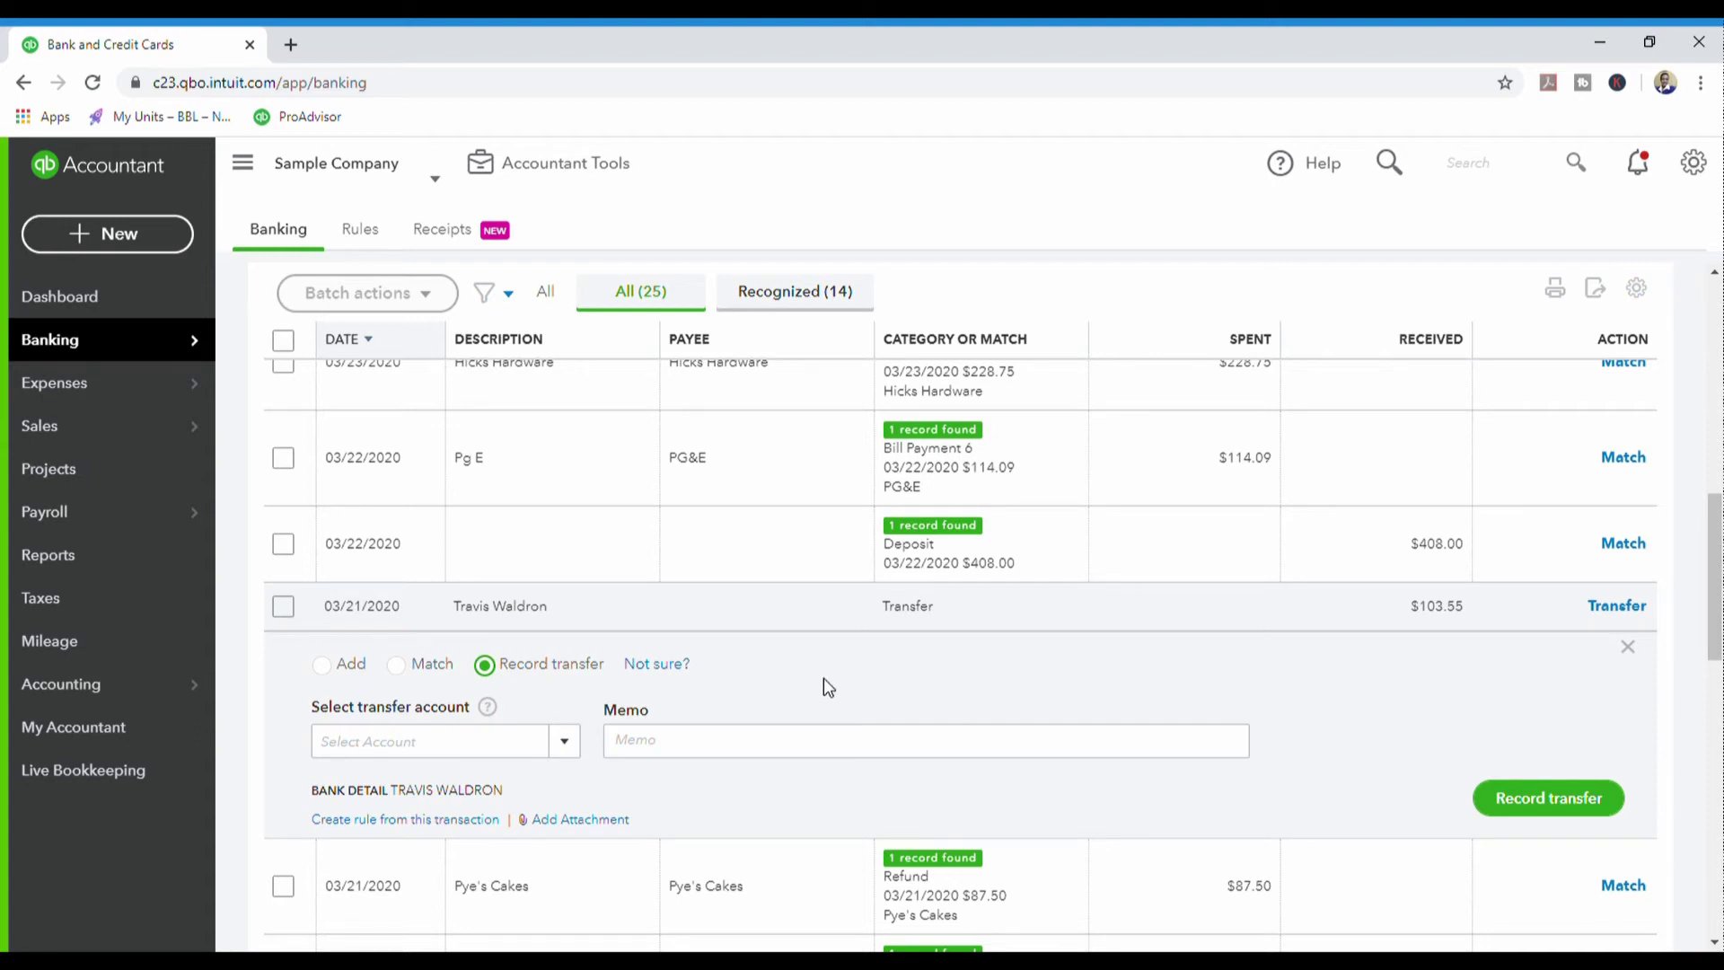
mouse_move(51, 340)
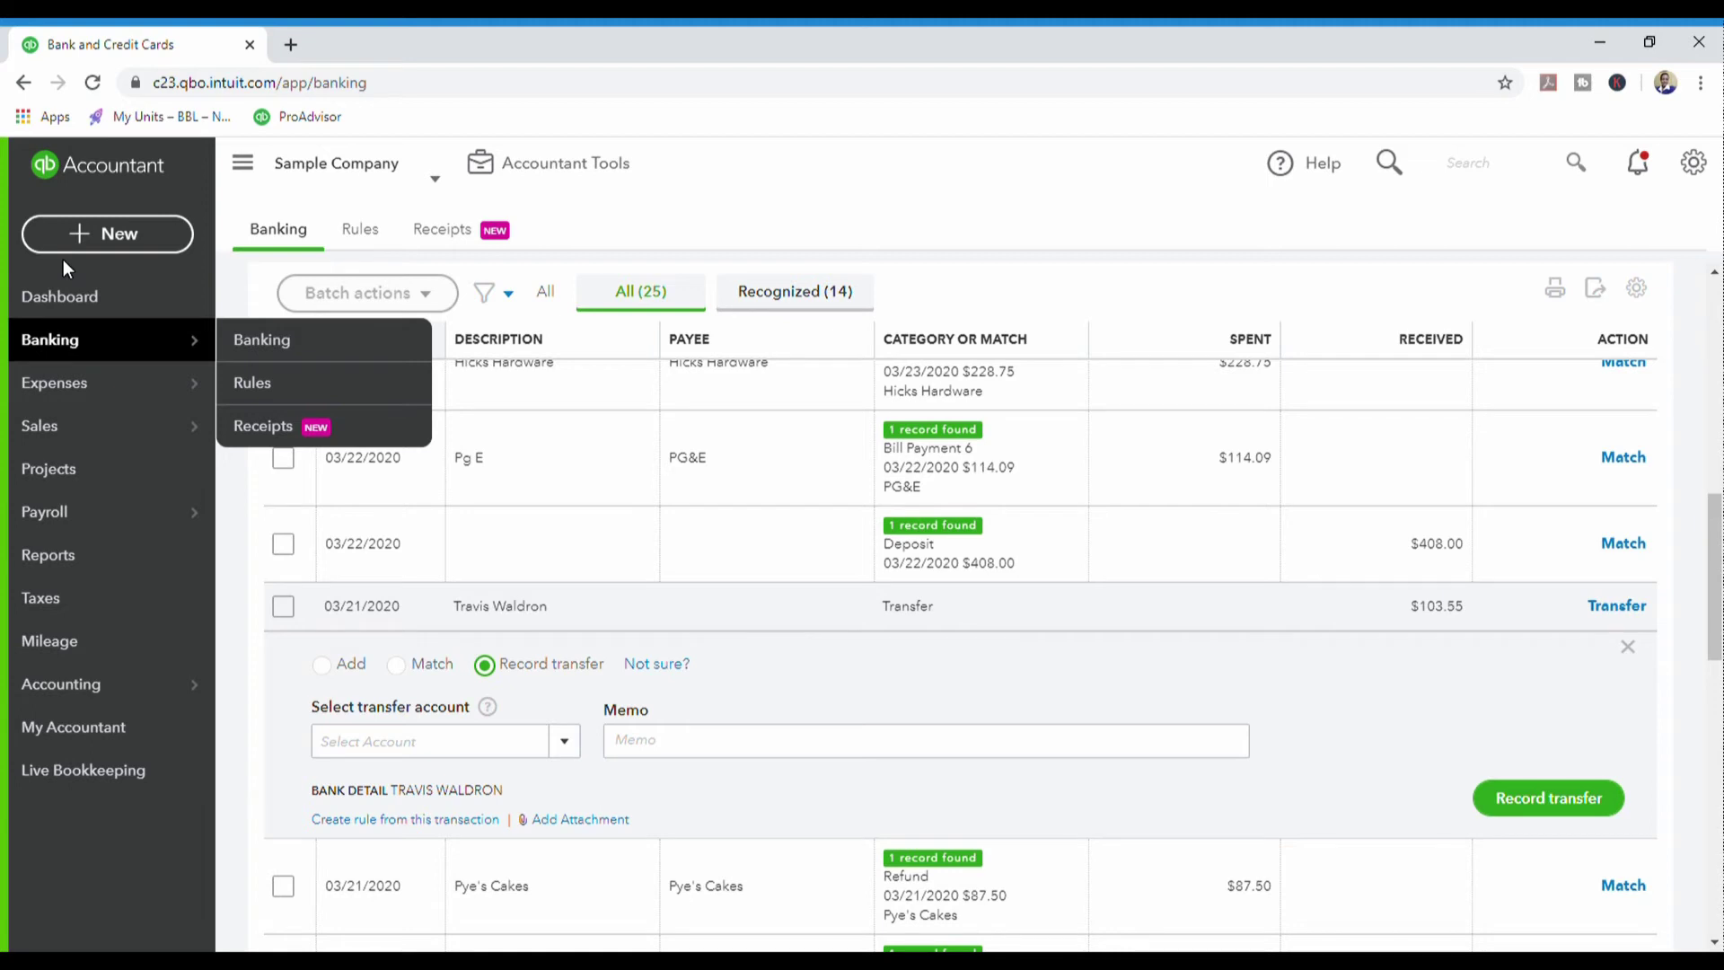
Choose Transfer from the + New menu again.
click(101, 232)
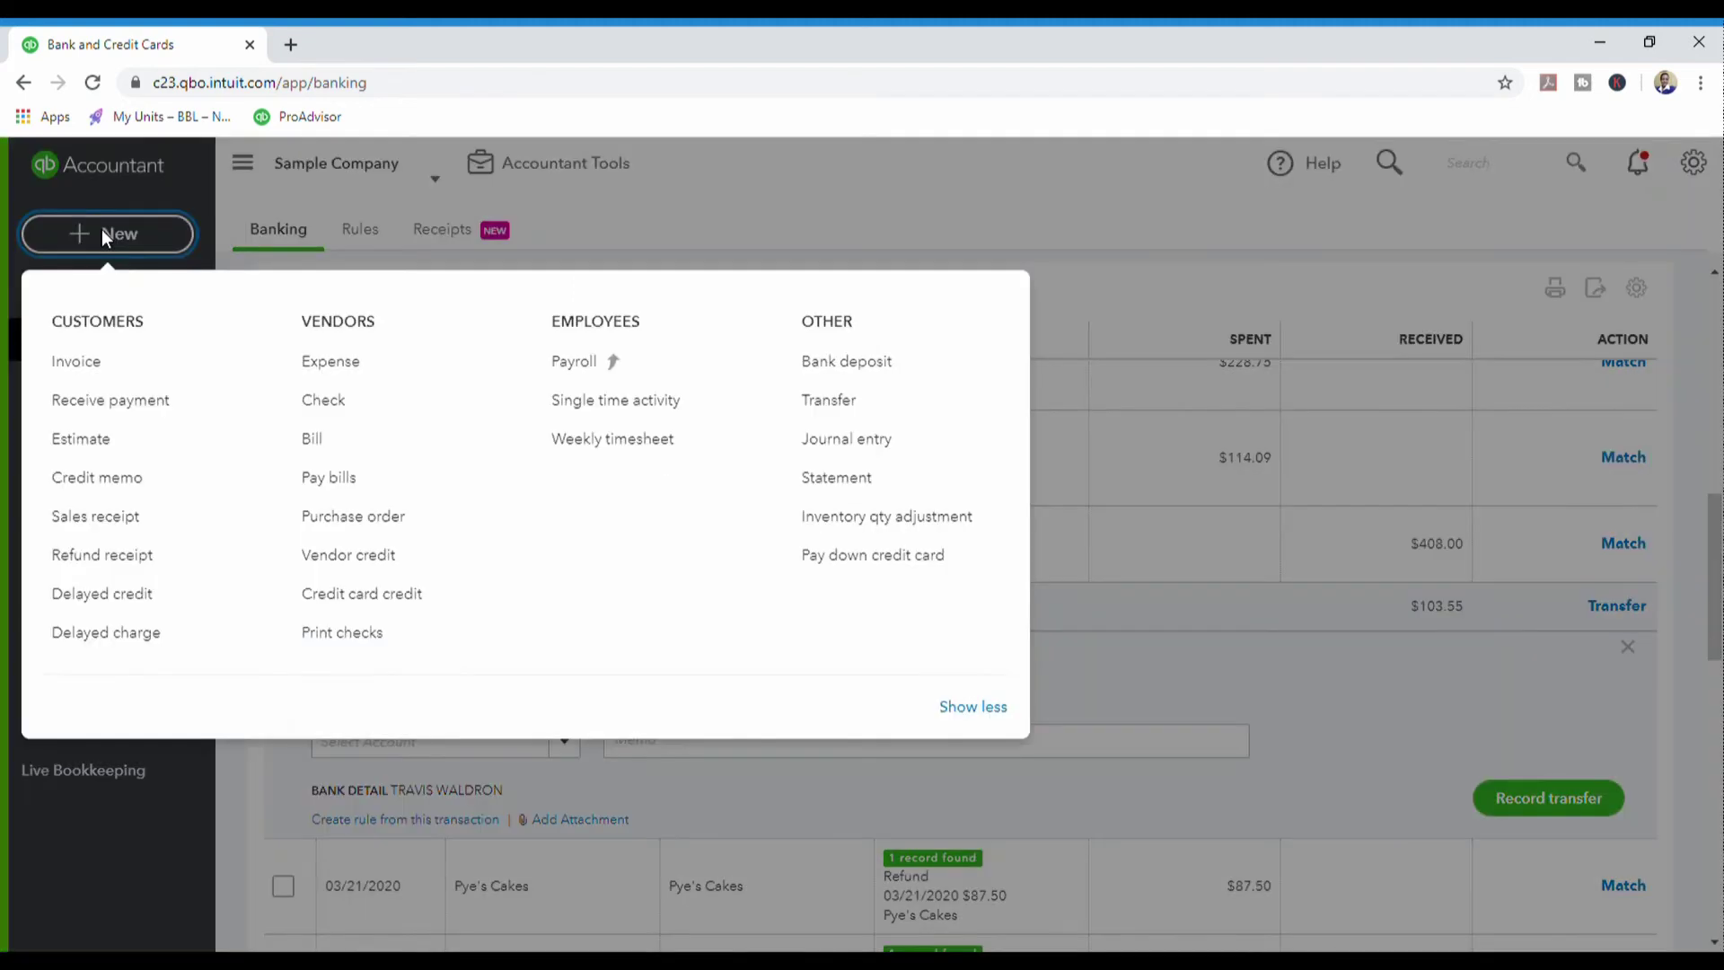
click(879, 404)
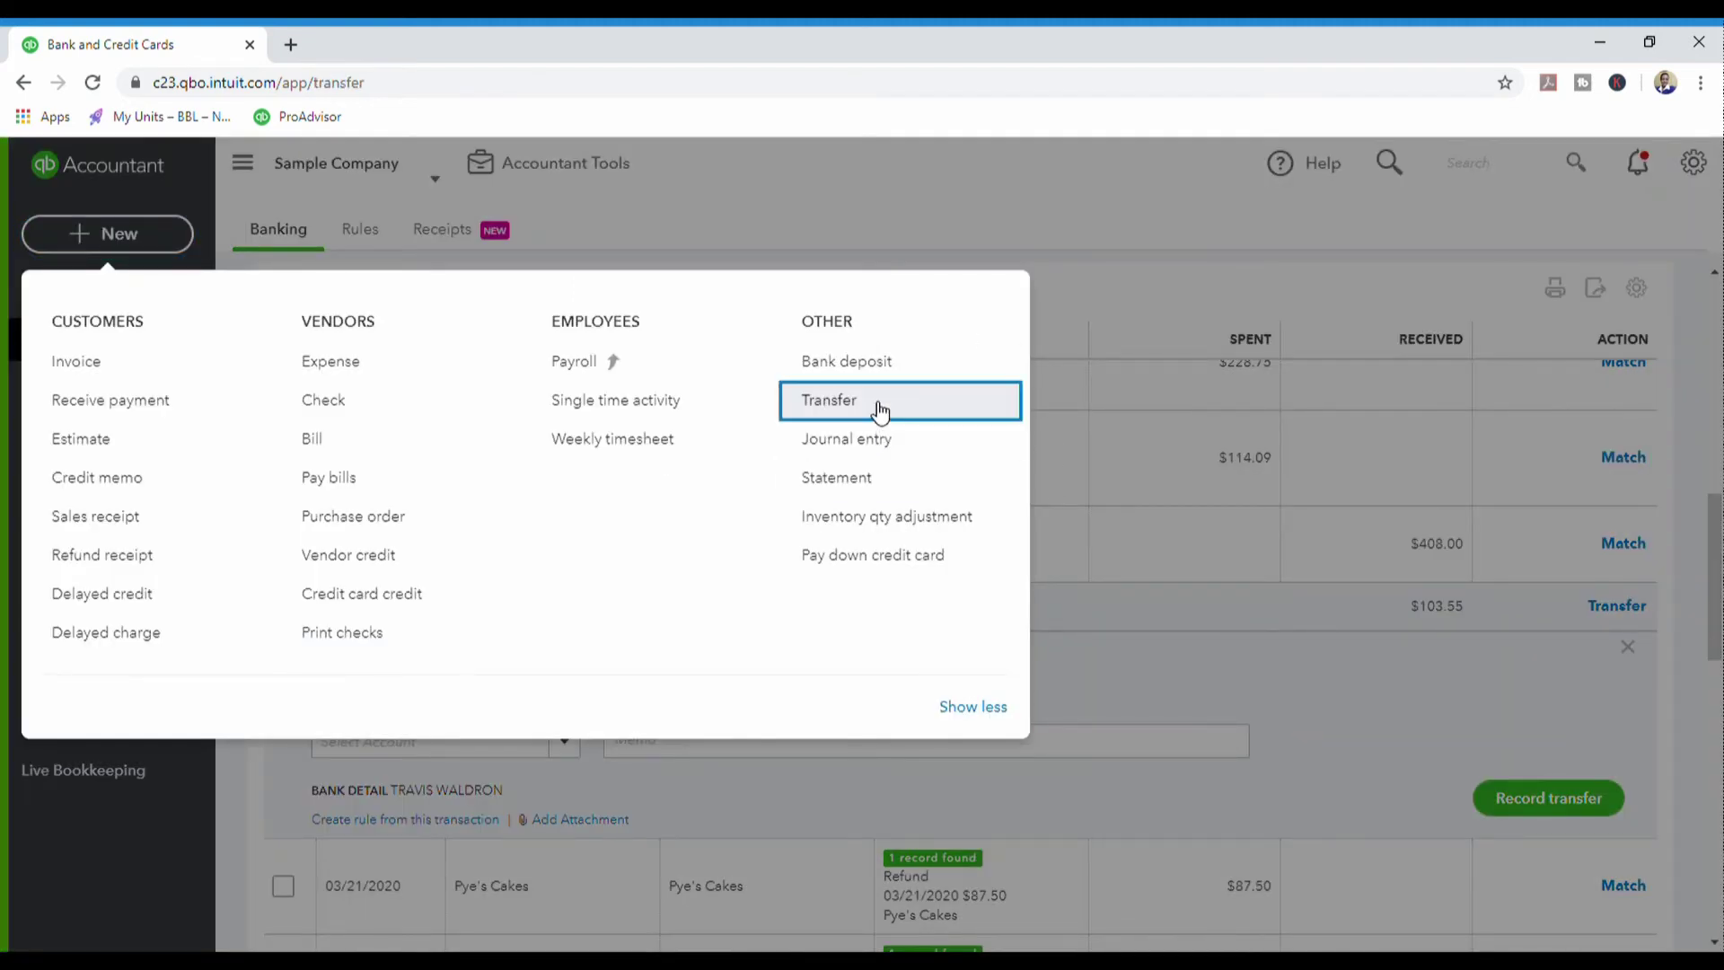